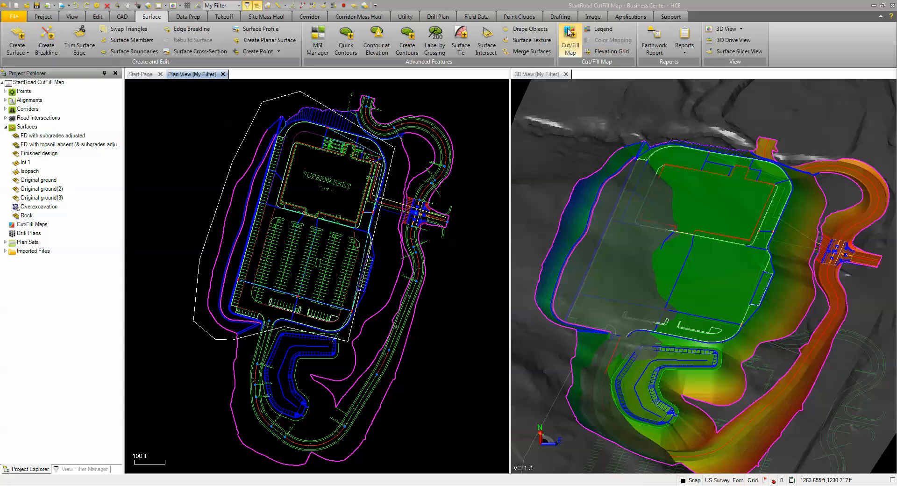
Step: Start a cut/fill map named "Cut Fill Whole Site" from Original ground to FD with topsoil absent (& subgrades adjusted)
{"action": "left_click", "coordinate": [573, 36]}
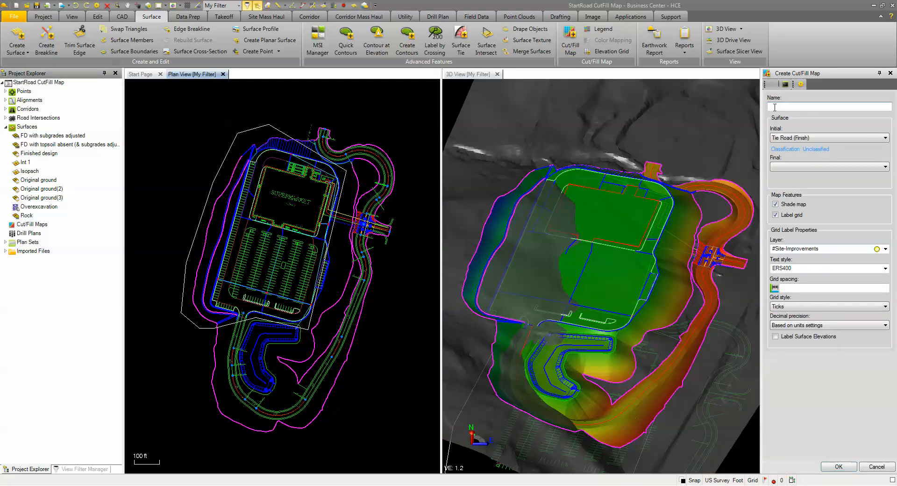
{"action": "type", "text": "Cut Fill Whole Site"}
{"action": "left_click", "coordinate": [805, 139]}
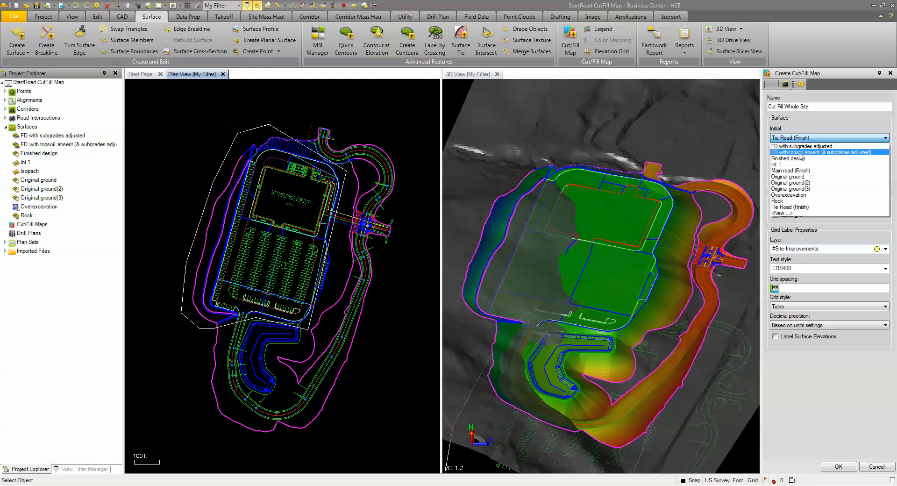
{"action": "left_click", "coordinate": [800, 153]}
{"action": "left_click", "coordinate": [812, 139]}
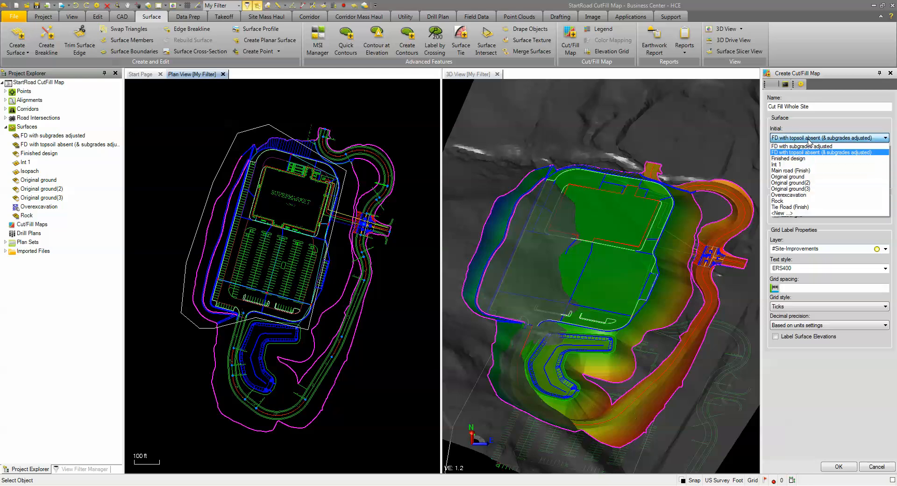
{"action": "left_click", "coordinate": [790, 177]}
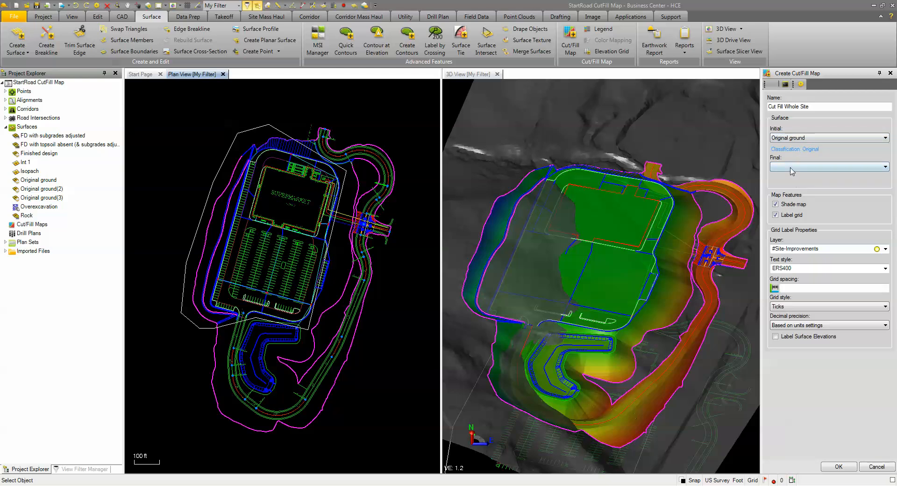
{"action": "left_click", "coordinate": [792, 167]}
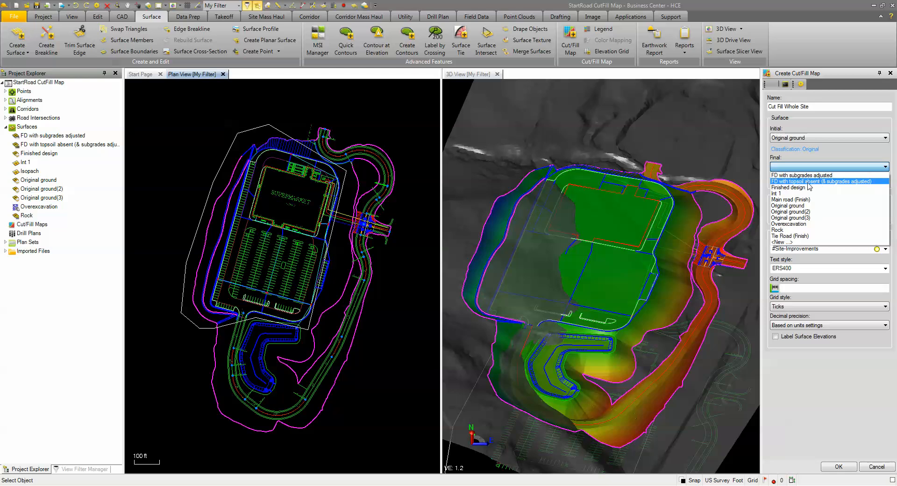
{"action": "left_click", "coordinate": [808, 181]}
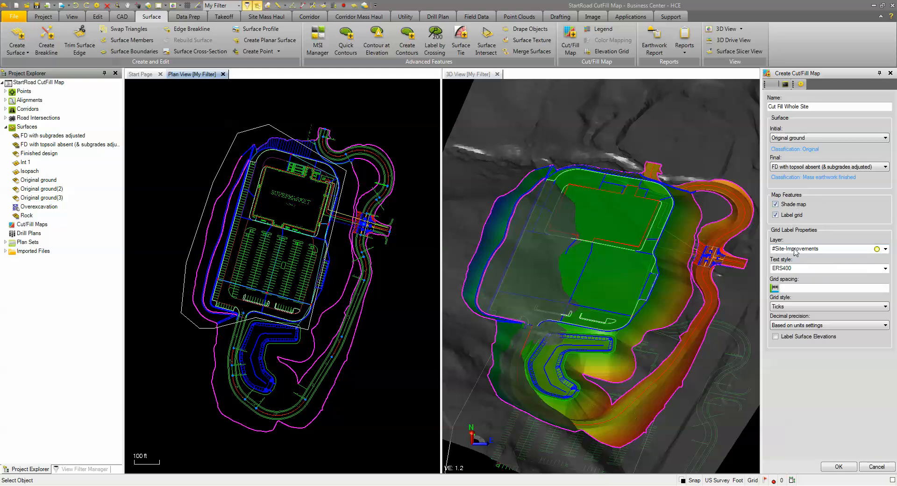
Step: Assign the map's grid labels to the SITE-Cut Fill Map layer
{"action": "left_click", "coordinate": [886, 248]}
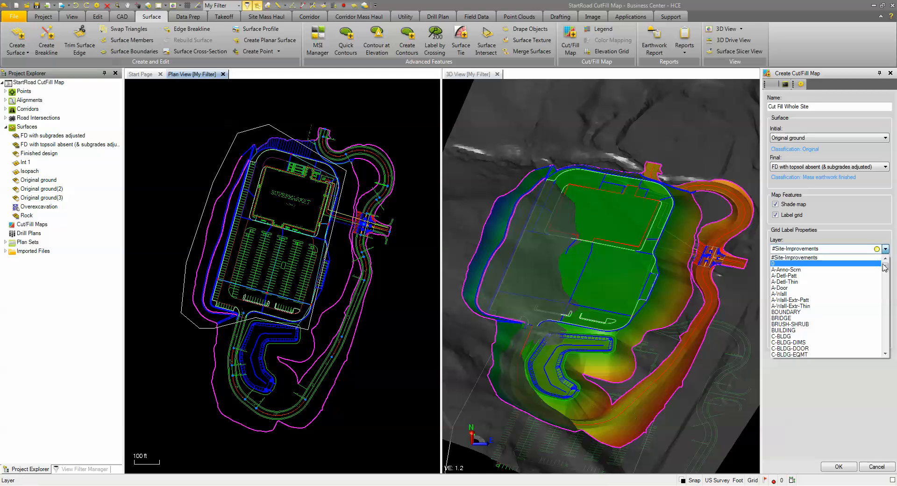
{"action": "left_click_drag", "start_coordinate": [885, 267], "coordinate": [878, 324]}
{"action": "scroll", "coordinate": [841, 320], "scroll_direction": "down", "scroll_amount": 3}
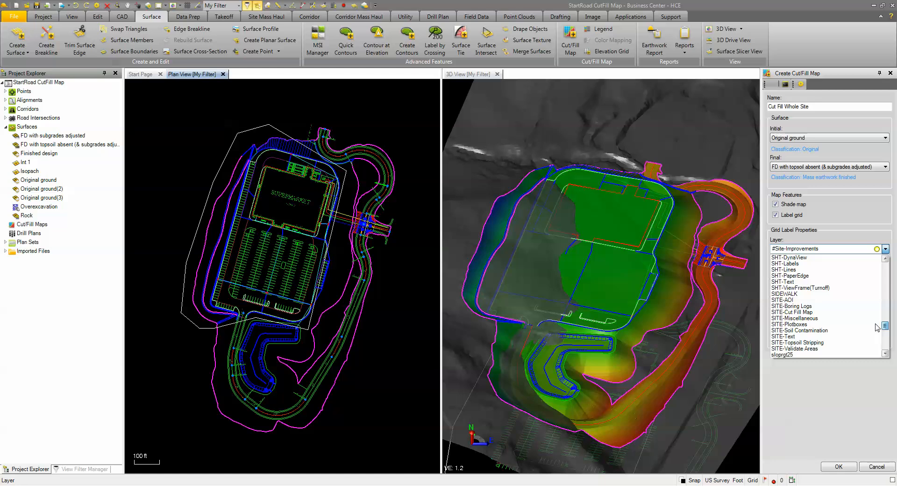
{"action": "left_click", "coordinate": [813, 313]}
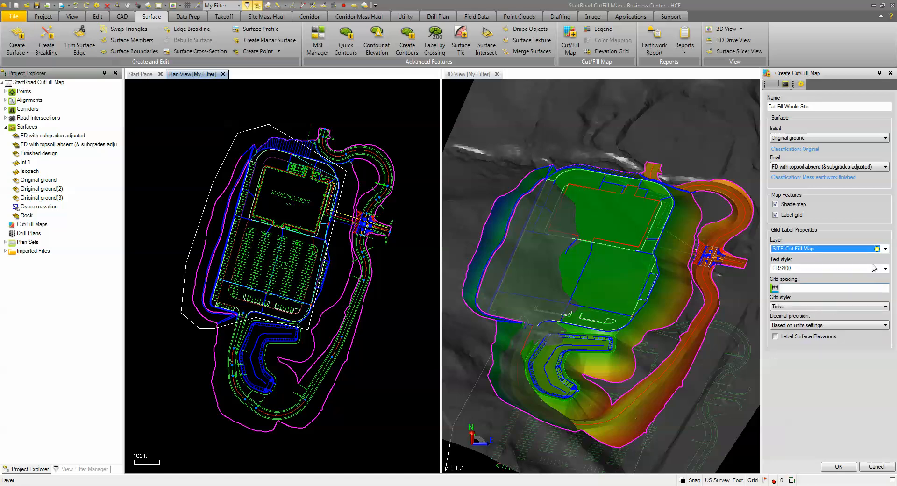
Step: Make the SITE-Cut Fill Map layer under Site Layers visible in the My Filter view filter
{"action": "mouse_move", "coordinate": [881, 252]}
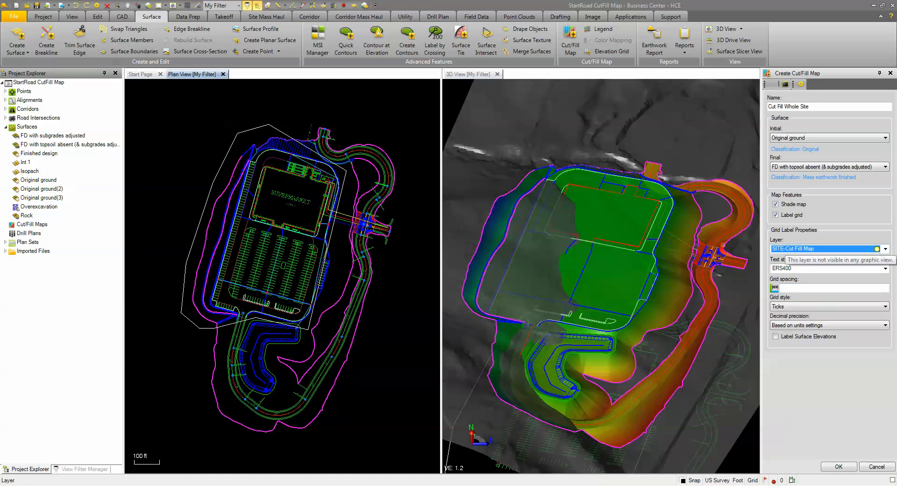
{"action": "left_click", "coordinate": [70, 469]}
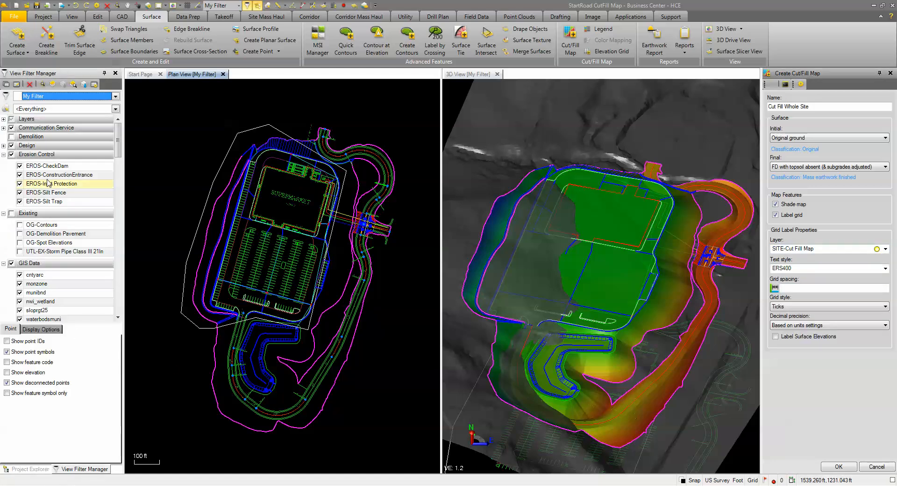
{"action": "left_click_drag", "start_coordinate": [119, 137], "coordinate": [107, 215]}
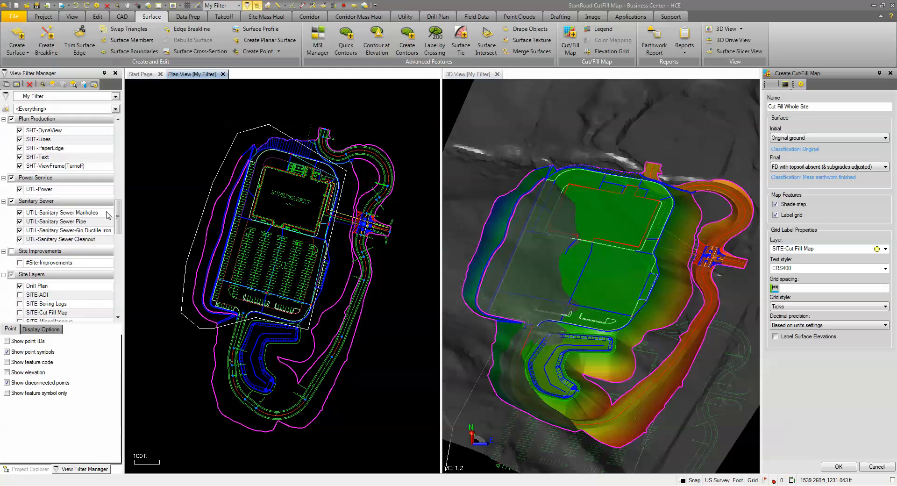
{"action": "scroll", "coordinate": [108, 215], "scroll_direction": "down", "scroll_amount": 4}
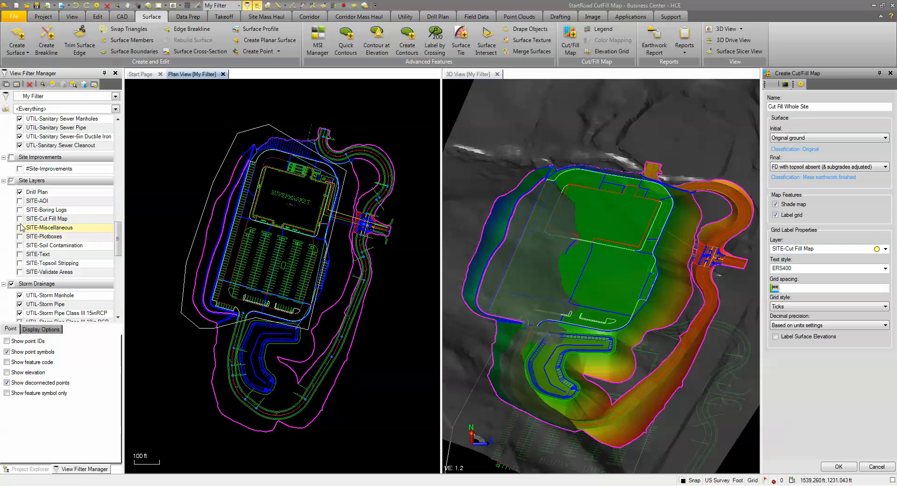
{"action": "left_click", "coordinate": [20, 218]}
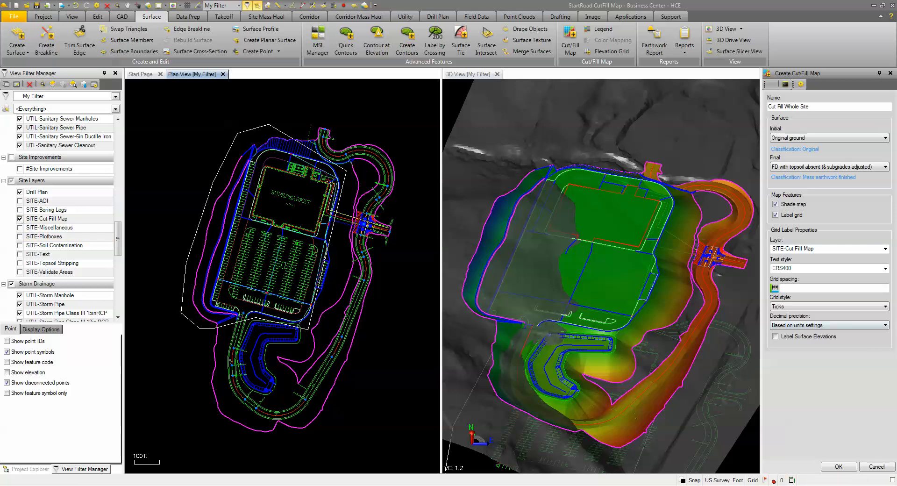
Step: Choose the SIMPLEX text style for the grid labels and review its height and unit settings in the Text Style Manager
{"action": "left_click", "coordinate": [797, 270]}
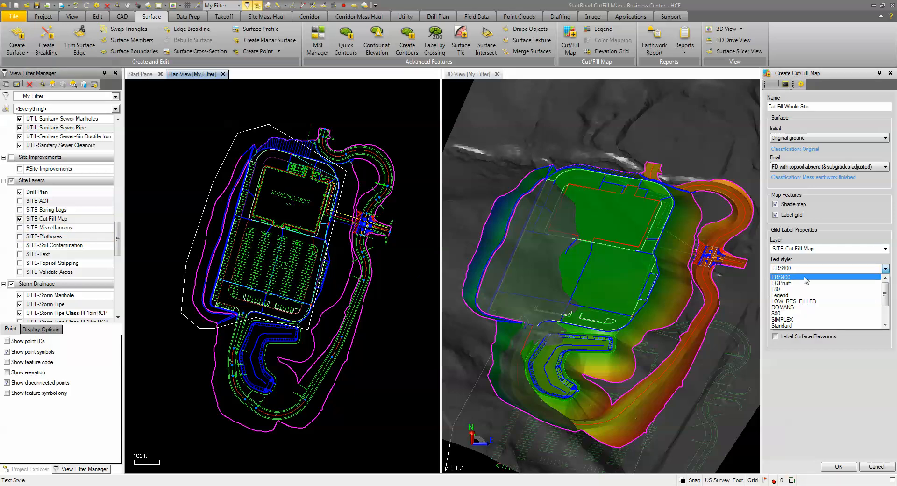
{"action": "left_click", "coordinate": [817, 319]}
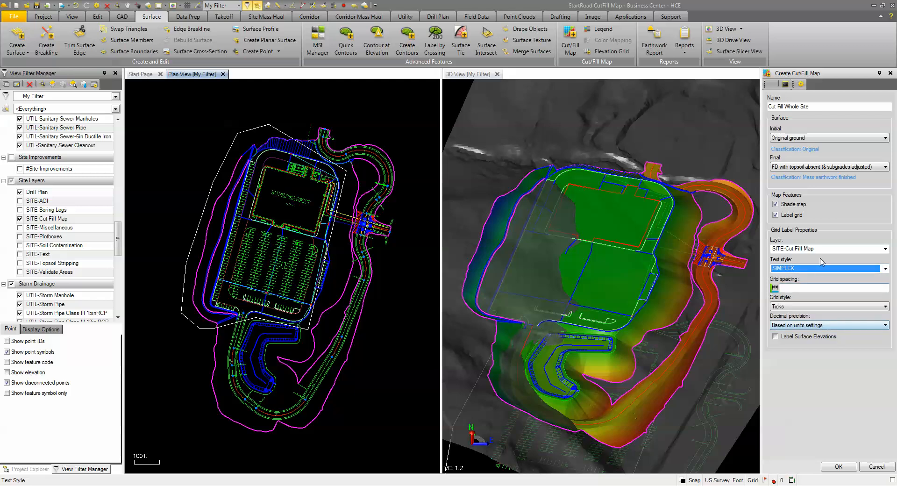
{"action": "left_click", "coordinate": [811, 269]}
{"action": "left_click", "coordinate": [810, 332]}
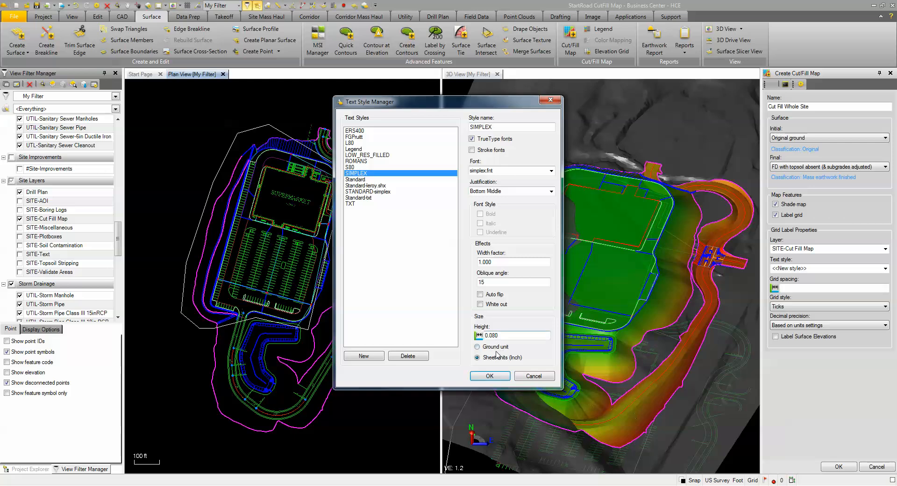
{"action": "left_click", "coordinate": [488, 375]}
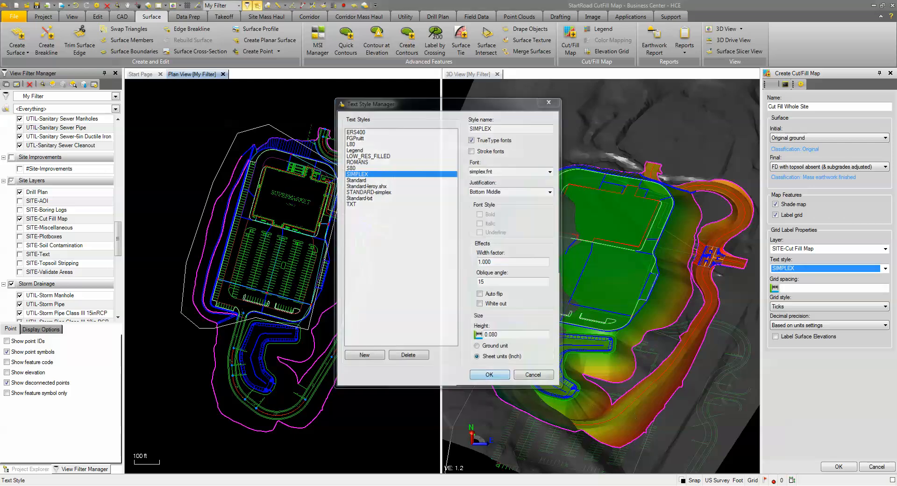
Step: Set the label grid spacing to 50 with the Ticks grid style
{"action": "left_click", "coordinate": [787, 288]}
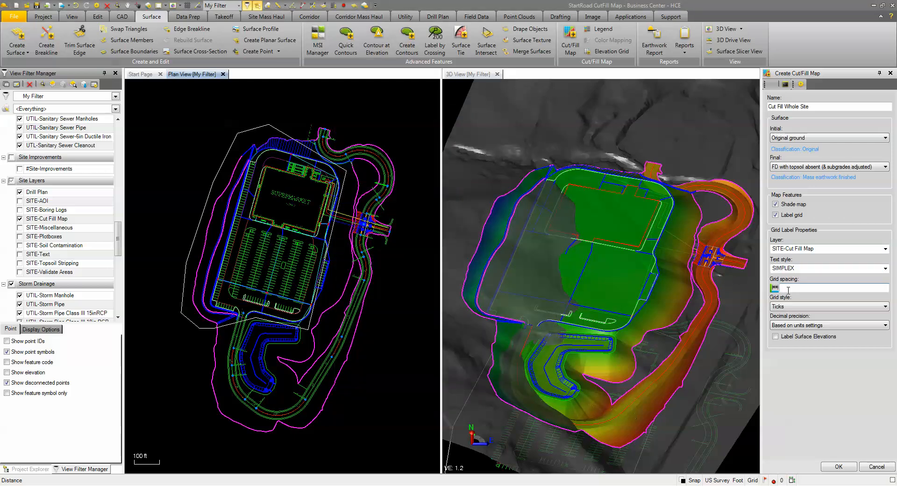
{"action": "type", "text": "50"}
{"action": "left_click", "coordinate": [791, 307]}
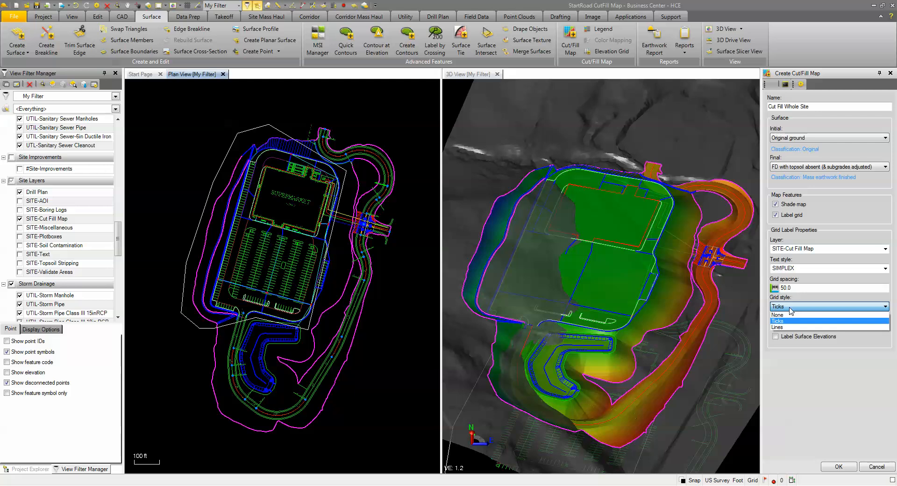
{"action": "left_click", "coordinate": [791, 320]}
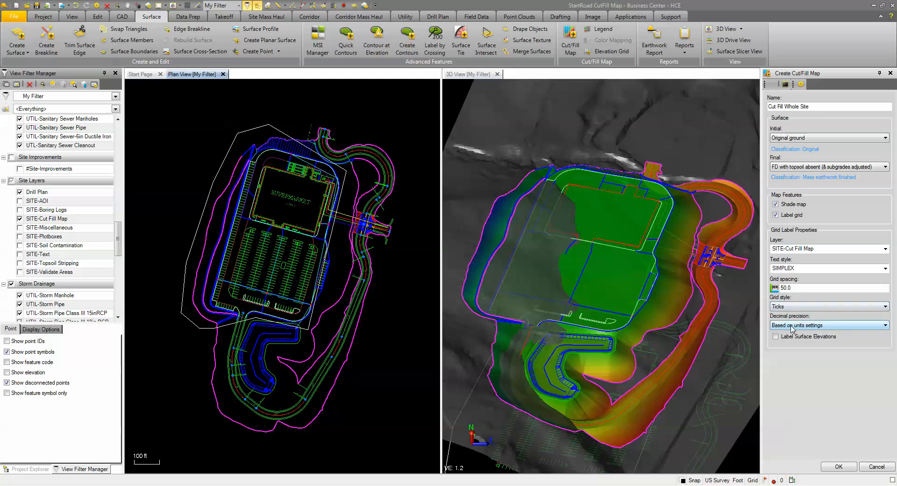
Step: Set the label precision to 0.1, enable surface elevation labels, and create the cut/fill map
{"action": "left_click", "coordinate": [791, 326]}
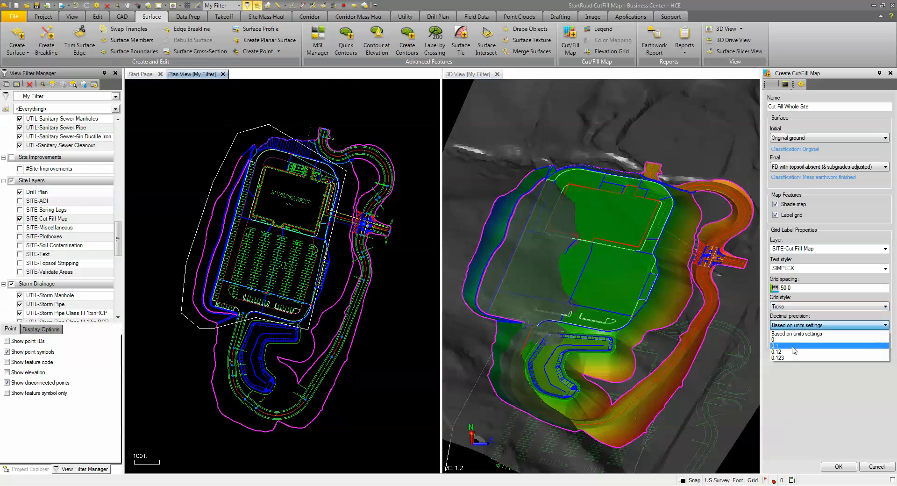
{"action": "left_click", "coordinate": [792, 346]}
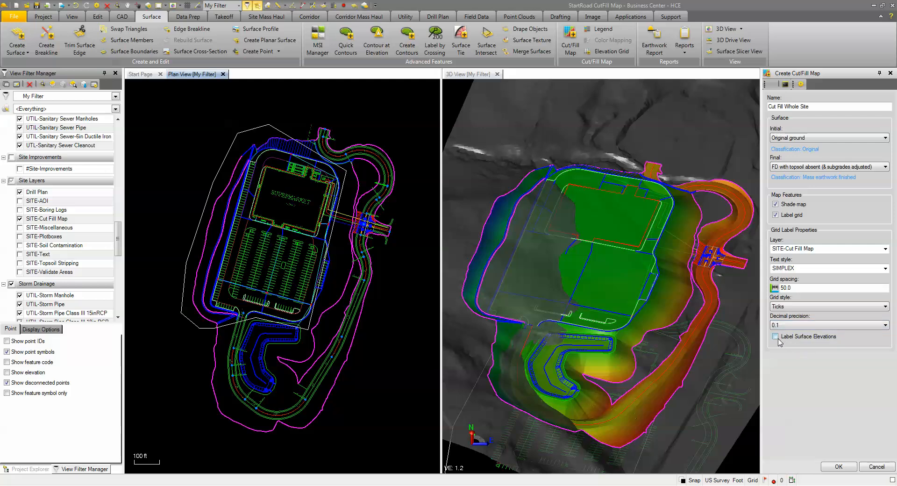
{"action": "left_click", "coordinate": [776, 338]}
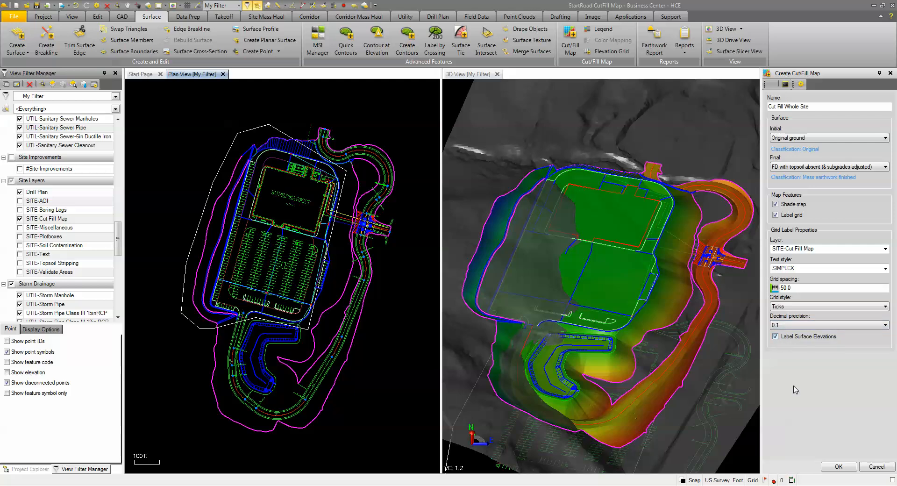
{"action": "left_click", "coordinate": [839, 467]}
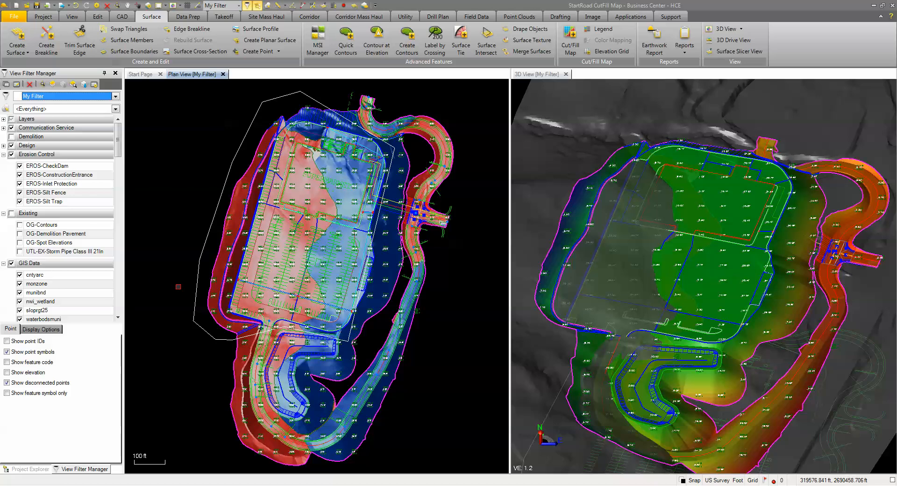
Step: Hide the Rock and Finished design surfaces in the My Filter view filter
{"action": "left_click", "coordinate": [116, 137]}
{"action": "left_click_drag", "start_coordinate": [116, 137], "coordinate": [116, 294]}
{"action": "left_click", "coordinate": [19, 307]}
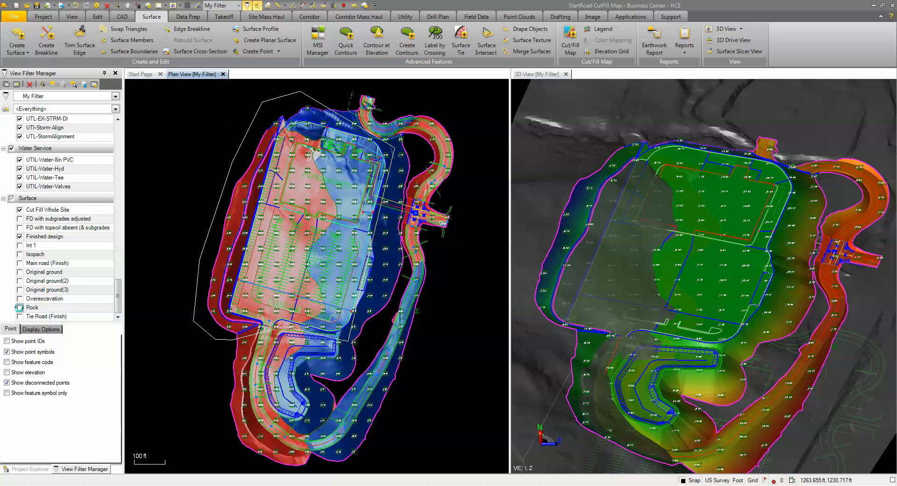
{"action": "left_click", "coordinate": [19, 236]}
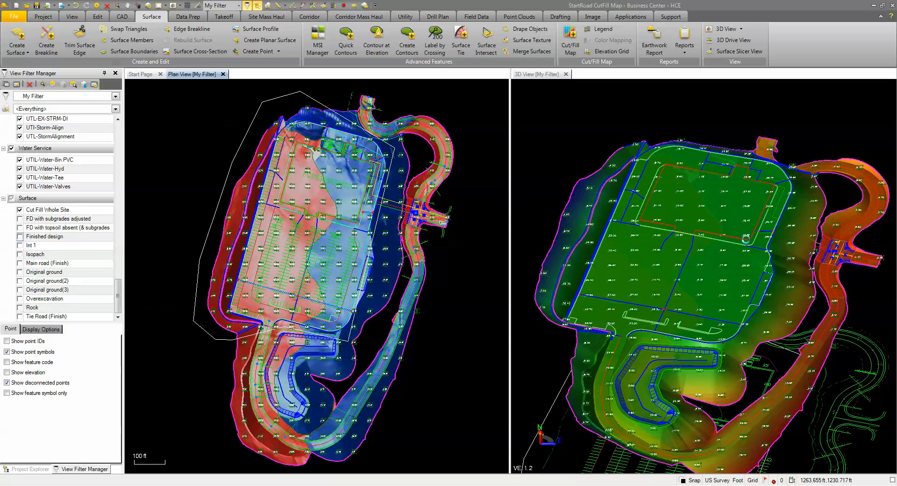
Step: Examine the cut/fill shading and the elevation and depth labels across the site in the 3D and plan views
{"action": "left_click_drag", "start_coordinate": [689, 338], "coordinate": [671, 344]}
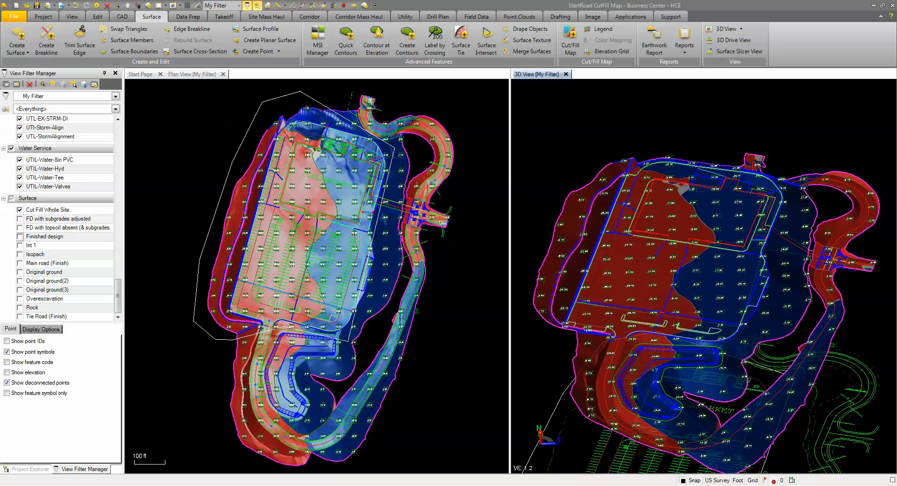
{"action": "scroll", "coordinate": [379, 286], "scroll_direction": "up", "scroll_amount": 6}
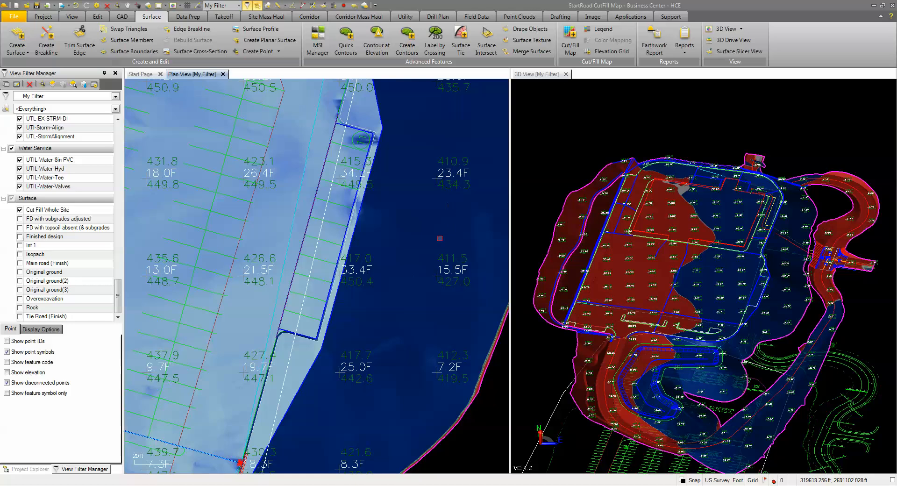
{"action": "scroll", "coordinate": [436, 245], "scroll_direction": "down", "scroll_amount": 1}
{"action": "scroll", "coordinate": [435, 245], "scroll_direction": "down", "scroll_amount": 5}
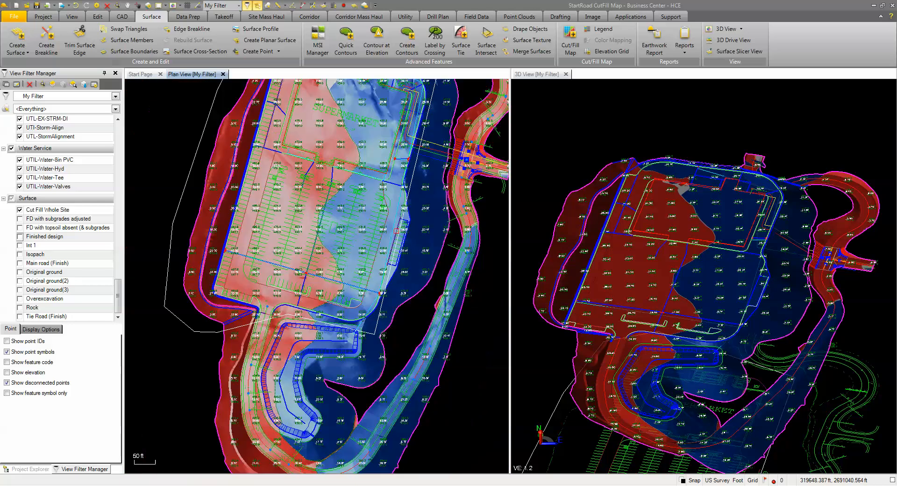
{"action": "middle_click_drag", "start_coordinate": [337, 220], "coordinate": [326, 255]}
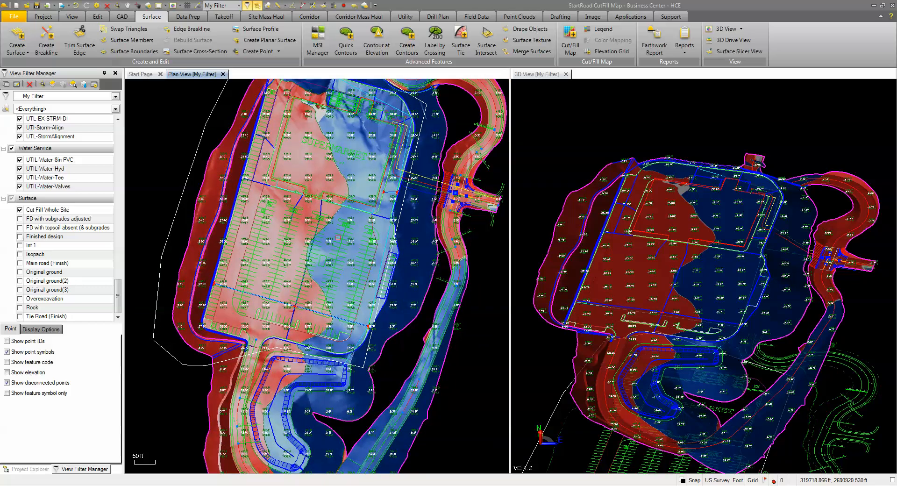
{"action": "scroll", "coordinate": [412, 257], "scroll_direction": "up", "scroll_amount": 2}
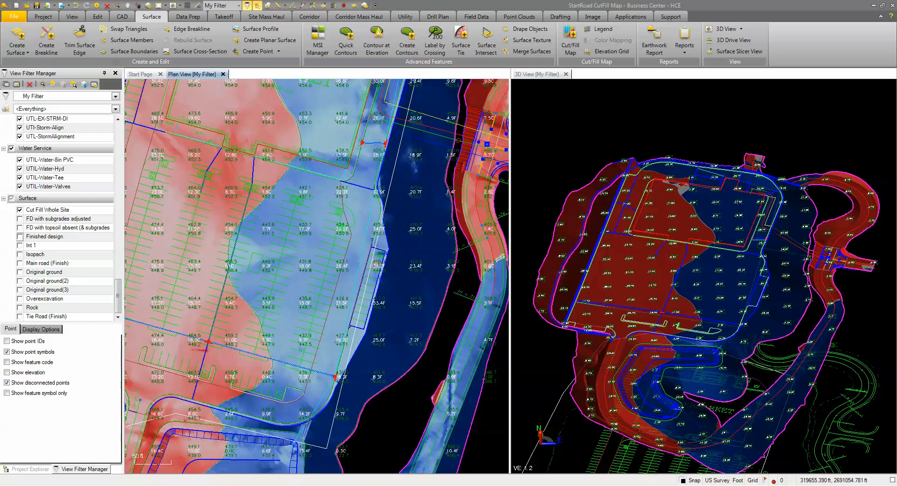
{"action": "scroll", "coordinate": [340, 257], "scroll_direction": "down", "scroll_amount": 2}
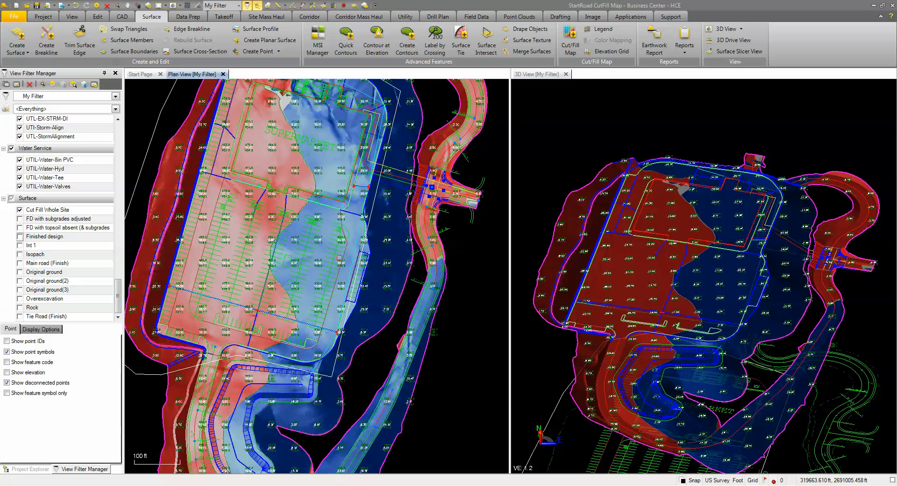
{"action": "scroll", "coordinate": [346, 267], "scroll_direction": "down", "scroll_amount": 2}
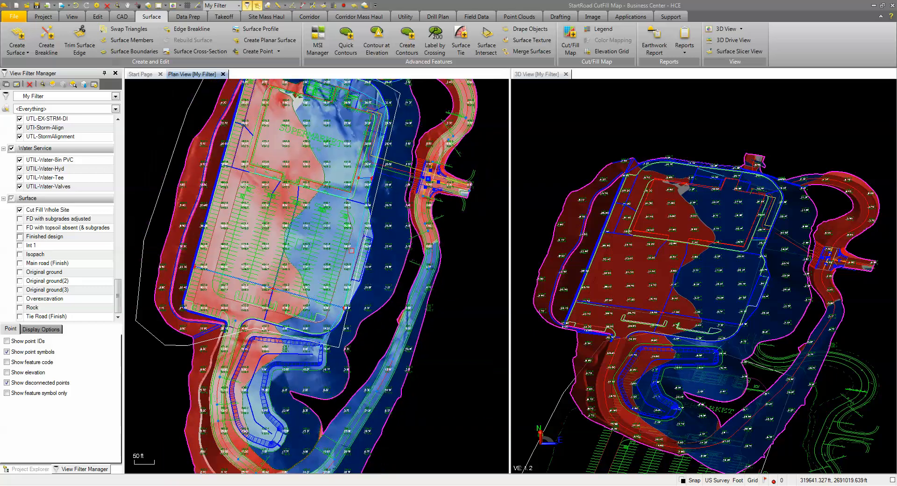
{"action": "middle_click_drag", "start_coordinate": [351, 251], "coordinate": [352, 258]}
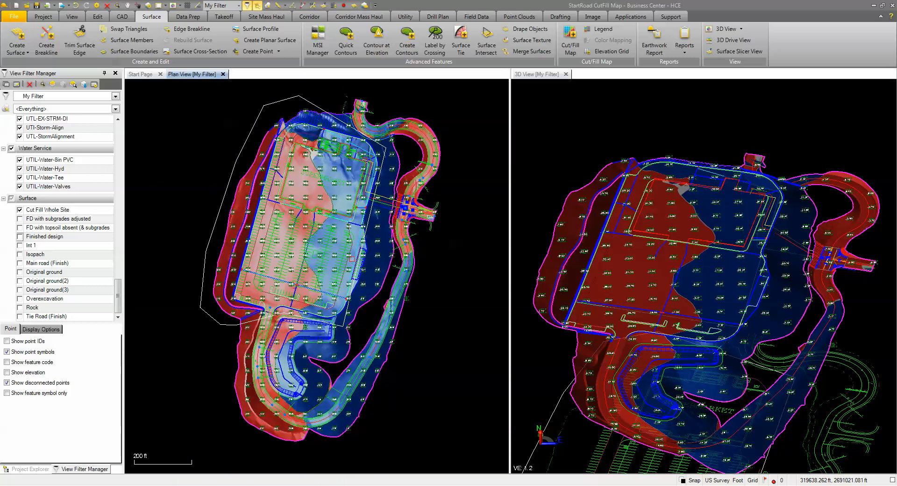